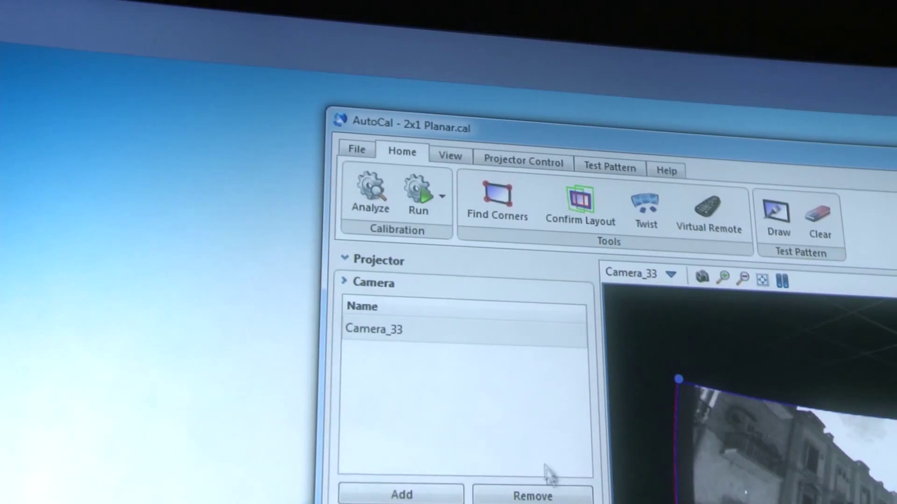
Step: Launch the AutoCal recalibration for the 2x1 Planar display using Camera_33
left_click(429, 219)
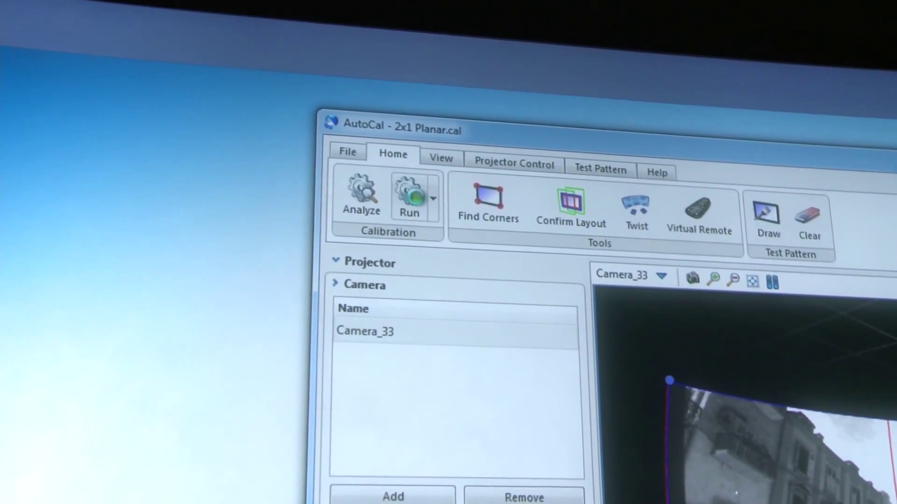